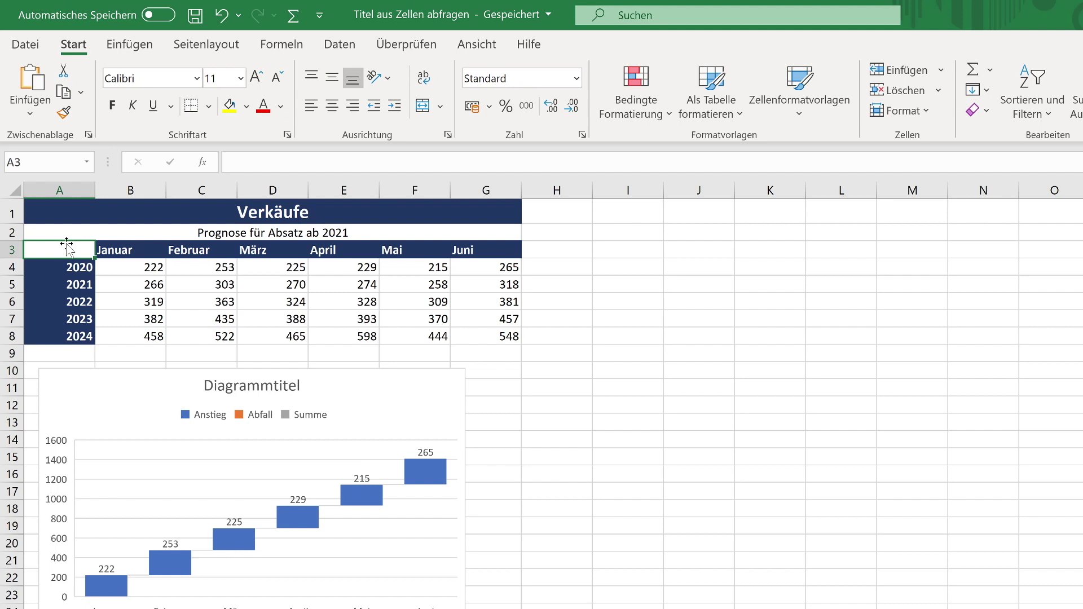
Insert a clustered column chart from A3:G8 and move it to the right of the table.
{"action": "left_click_drag", "start_coordinate": [59, 244], "coordinate": [510, 340]}
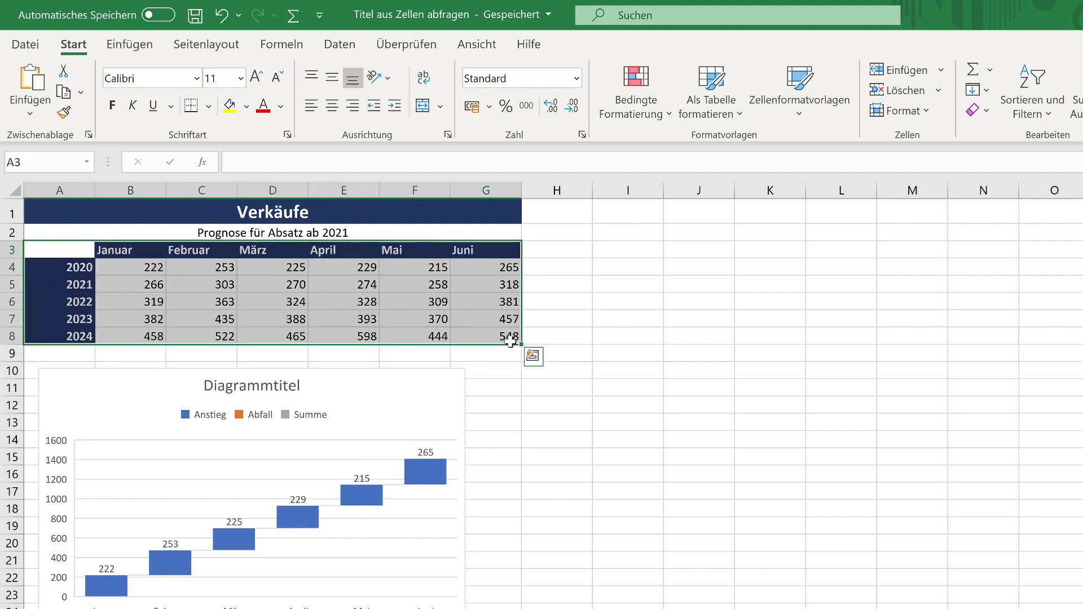
{"action": "key", "text": "alt+F1"}
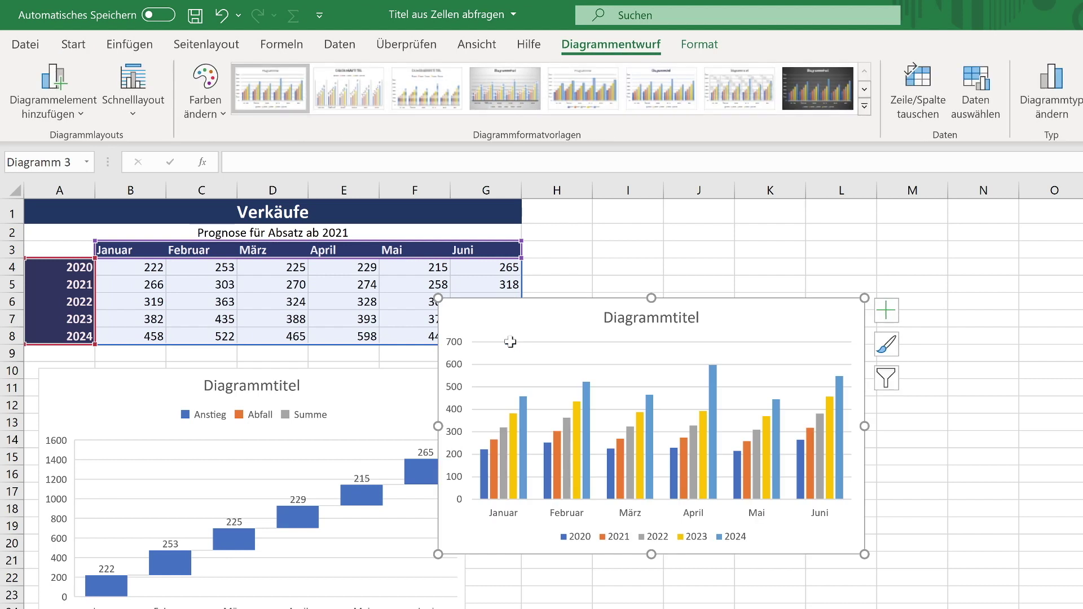
{"action": "left_click_drag", "start_coordinate": [533, 318], "coordinate": [631, 290]}
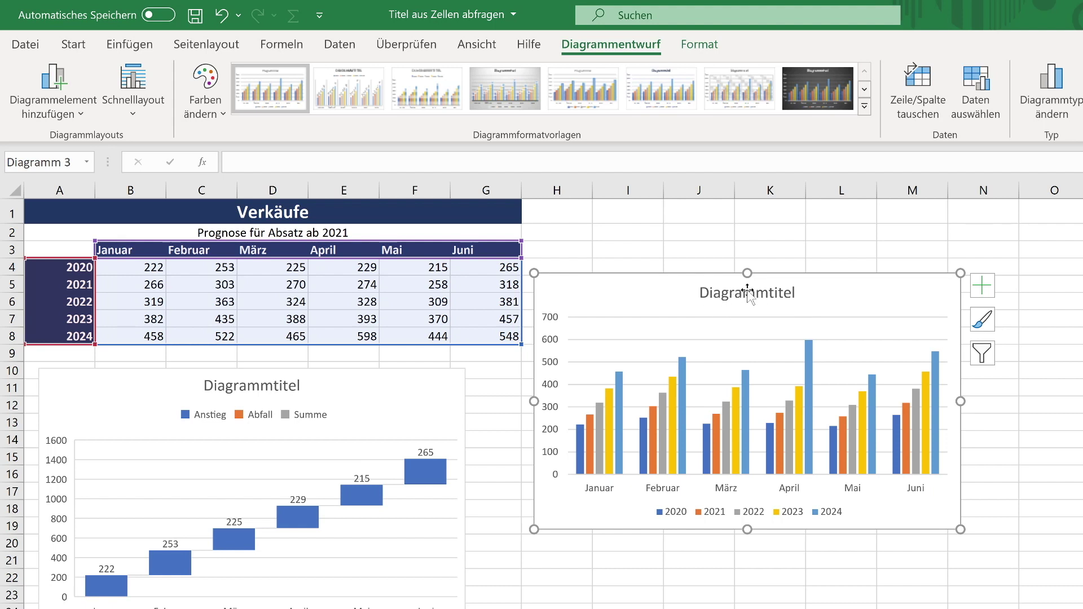
{"action": "left_click", "coordinate": [708, 295]}
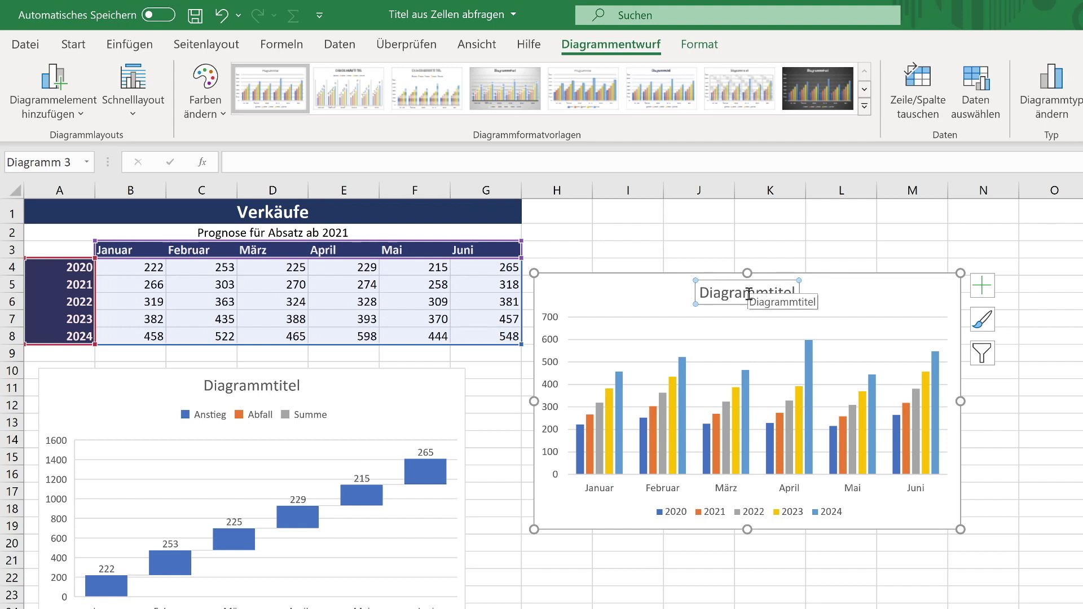
Enter the title formula =Tabelle1!$A$1, linking the column chart's title to cell A1.
{"action": "type", "text": "="}
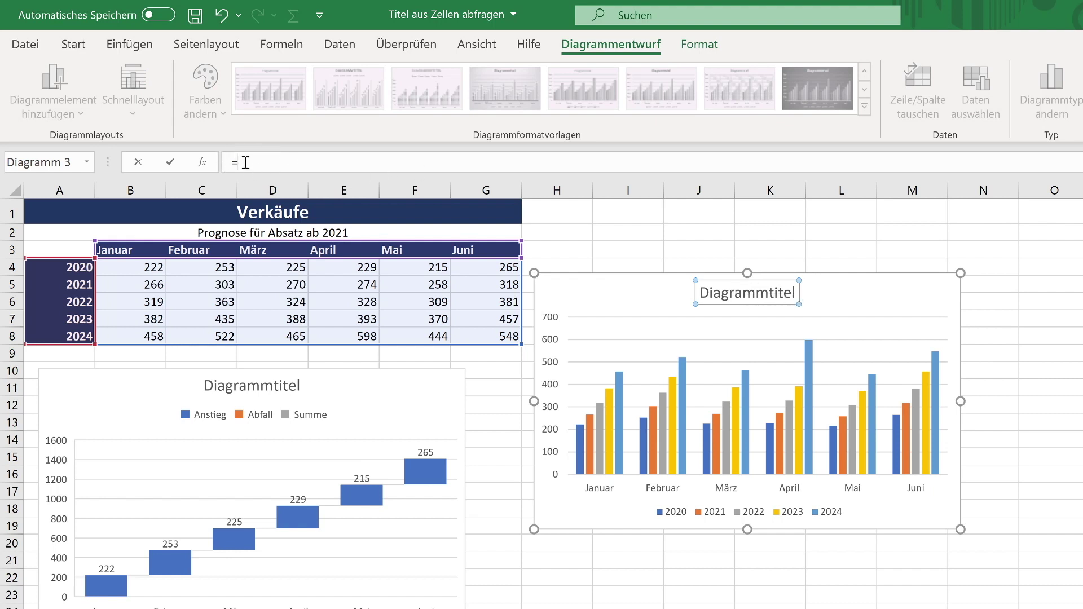
{"action": "left_click", "coordinate": [285, 213]}
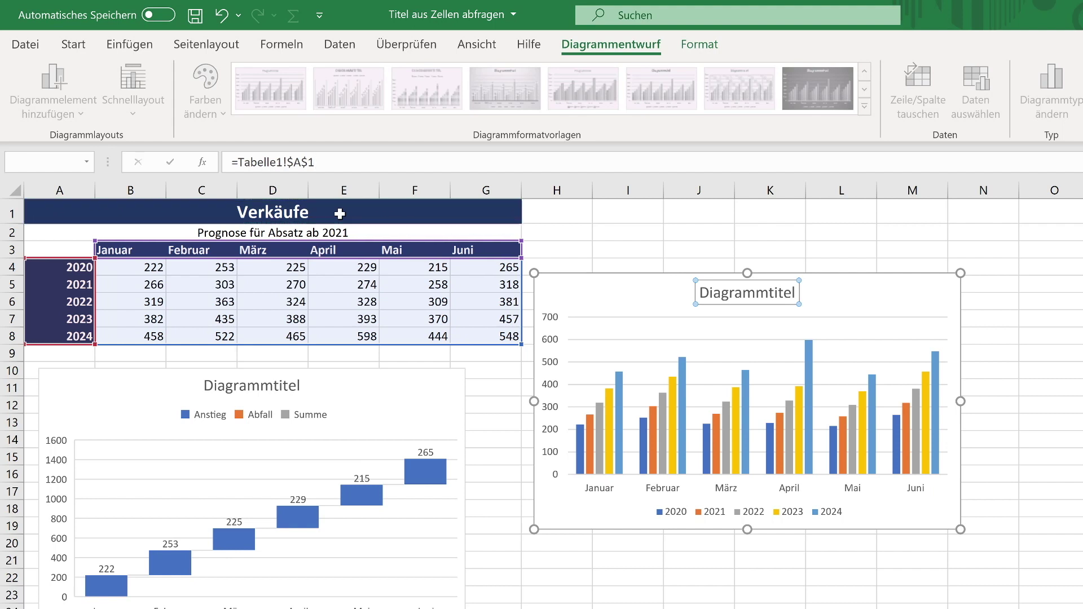
{"action": "key", "text": "Return"}
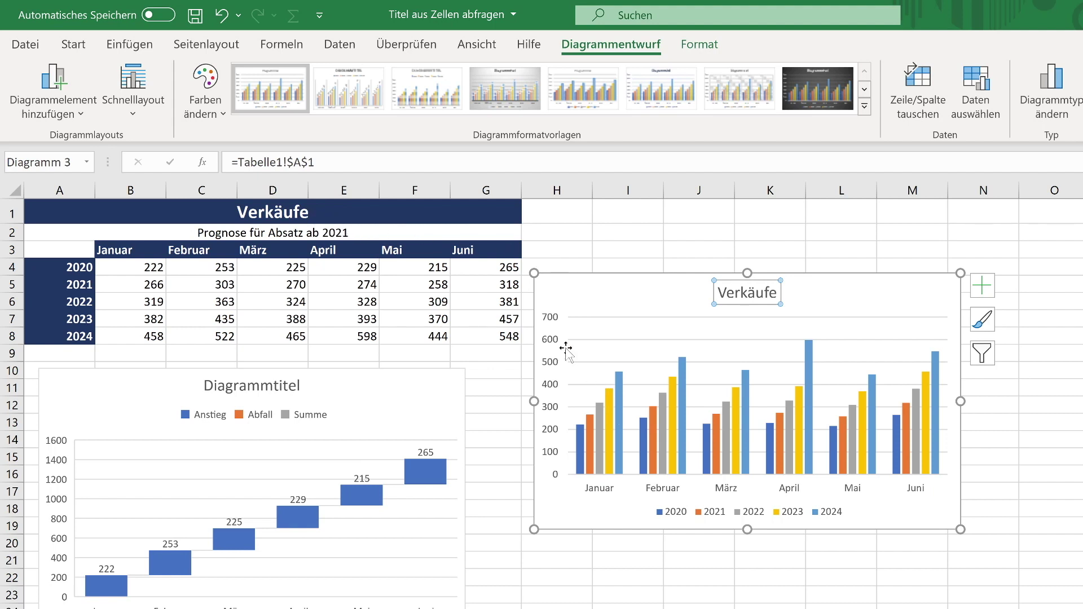
Add a primary vertical axis title to the column chart, linked to cell A2.
{"action": "left_click", "coordinate": [229, 234]}
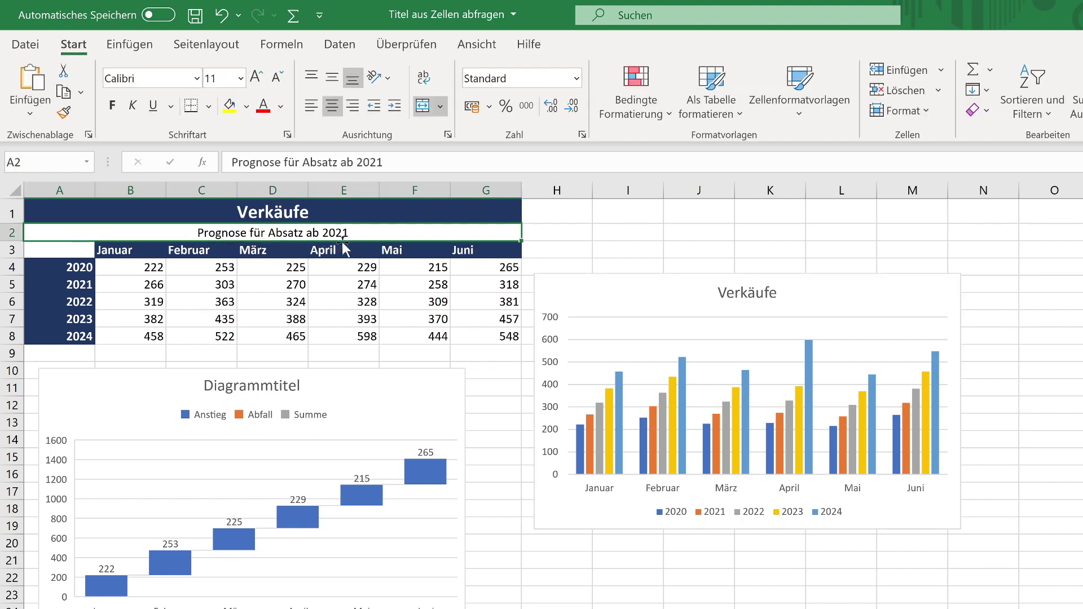
{"action": "left_click", "coordinate": [639, 295]}
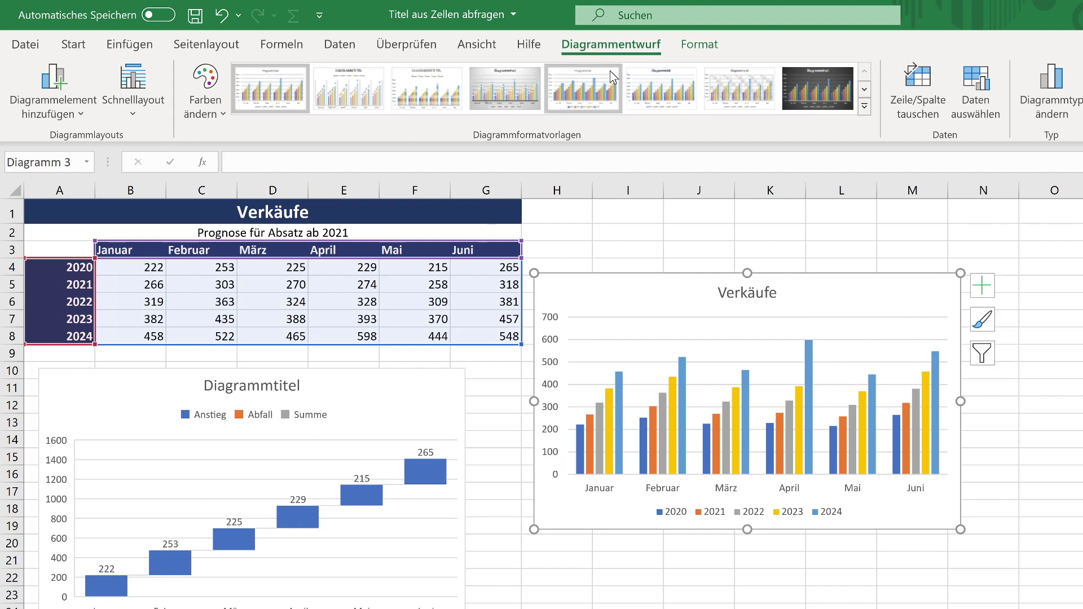
{"action": "left_click", "coordinate": [82, 105]}
{"action": "mouse_move", "coordinate": [67, 164]}
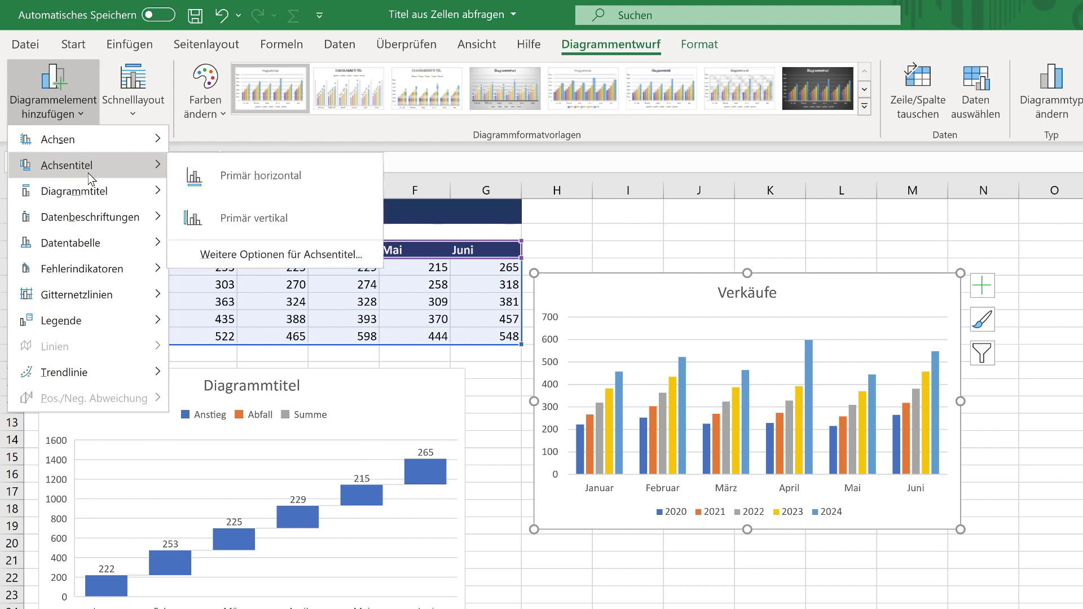
{"action": "left_click", "coordinate": [242, 219]}
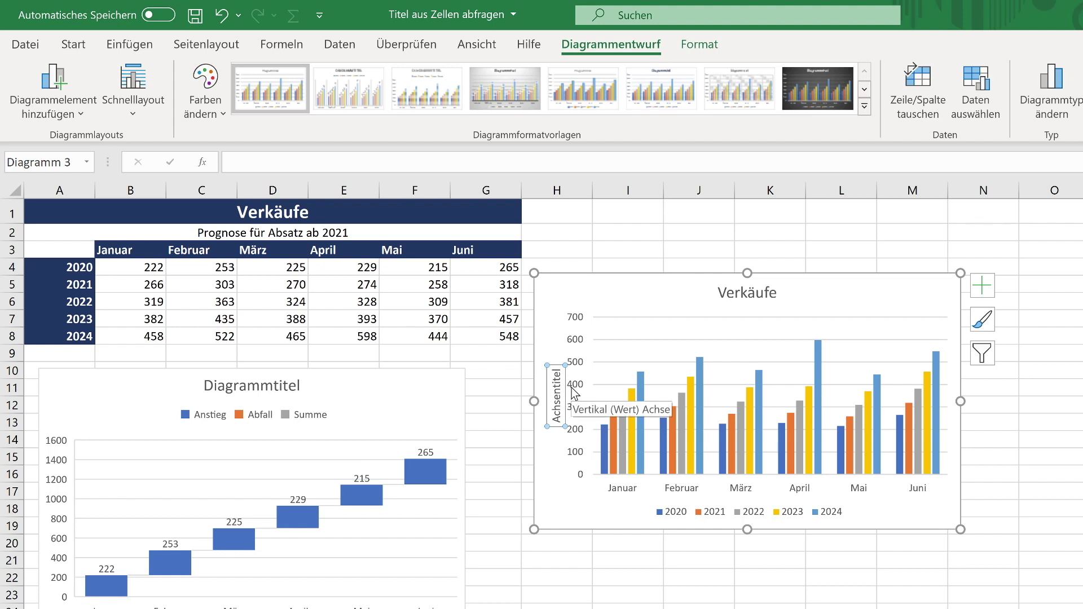
{"action": "type", "text": "="}
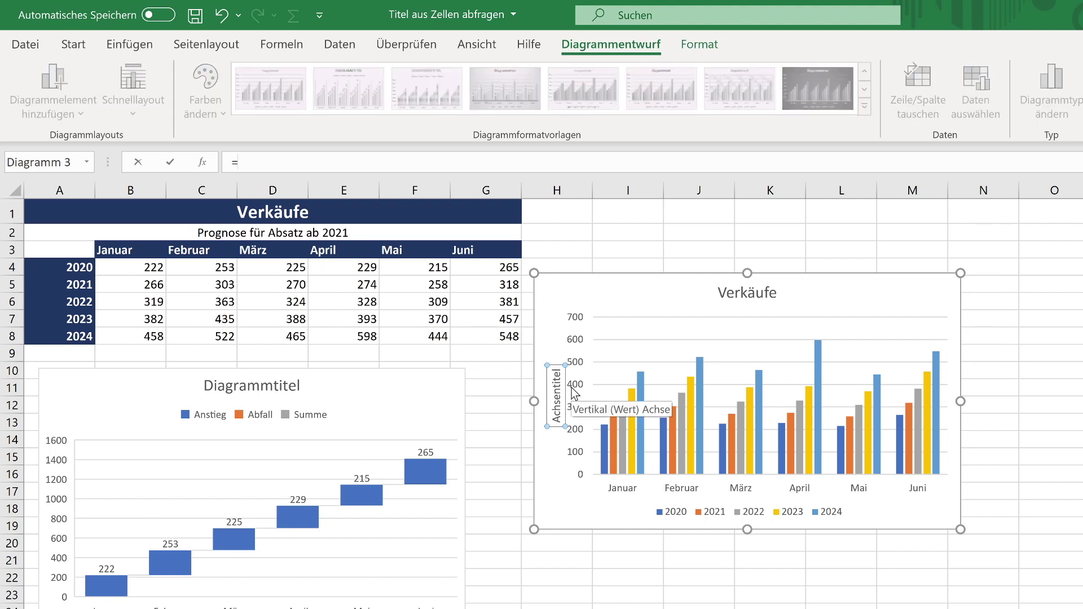
{"action": "left_click", "coordinate": [256, 233]}
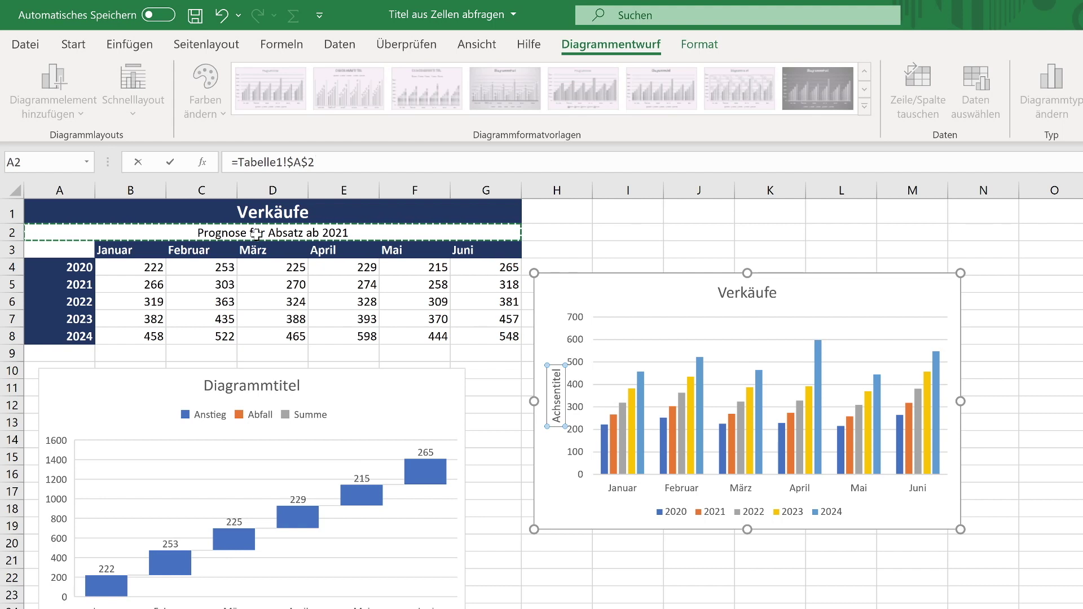
{"action": "key", "text": "Return"}
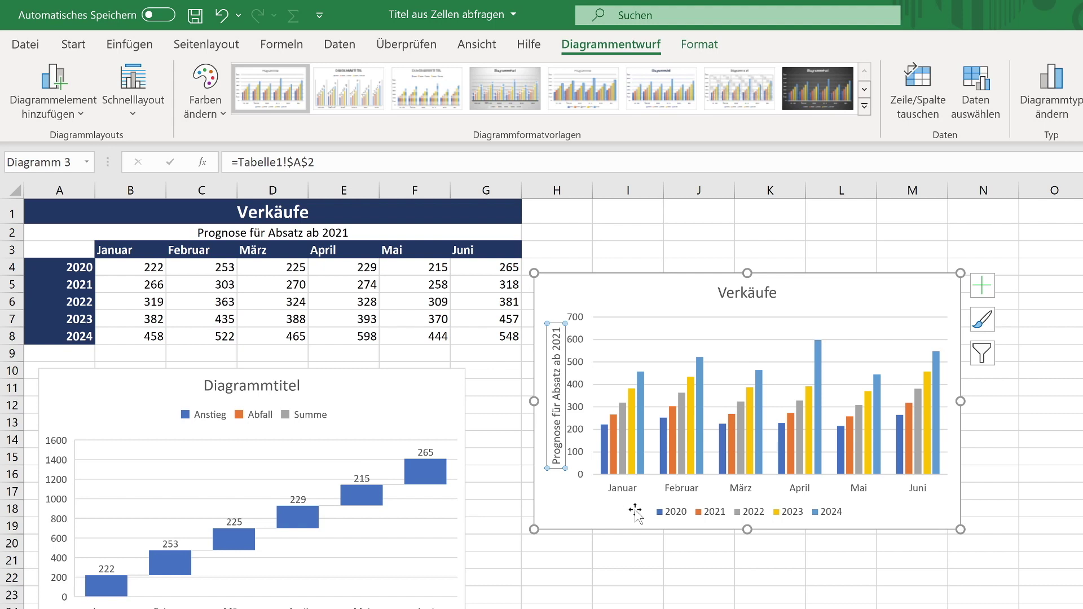
{"action": "left_click", "coordinate": [627, 262]}
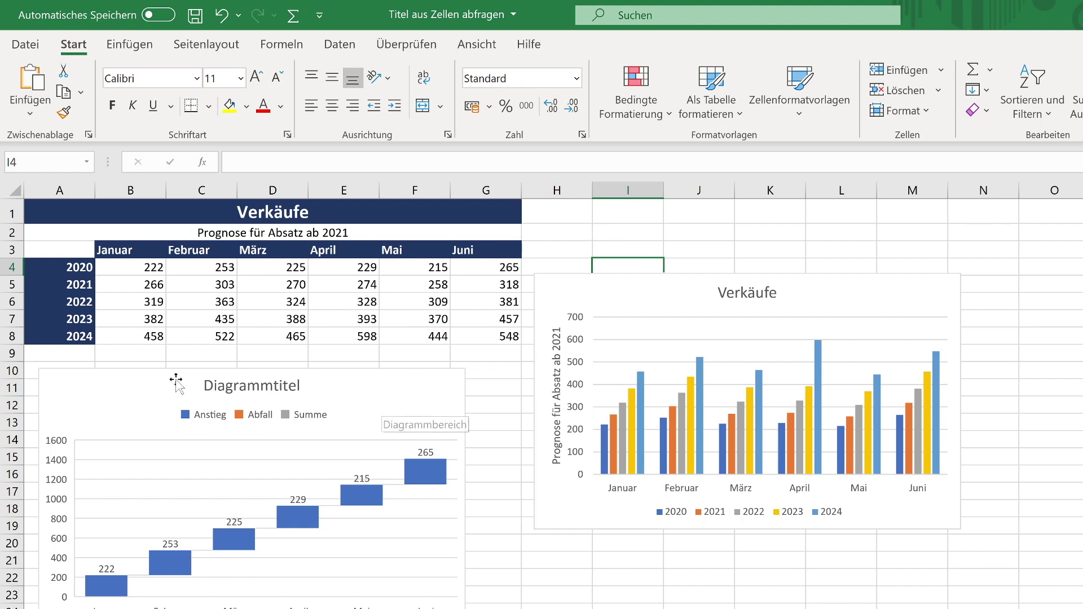
Replace the waterfall chart's placeholder title with a lone '=' sign.
{"action": "left_click", "coordinate": [117, 433]}
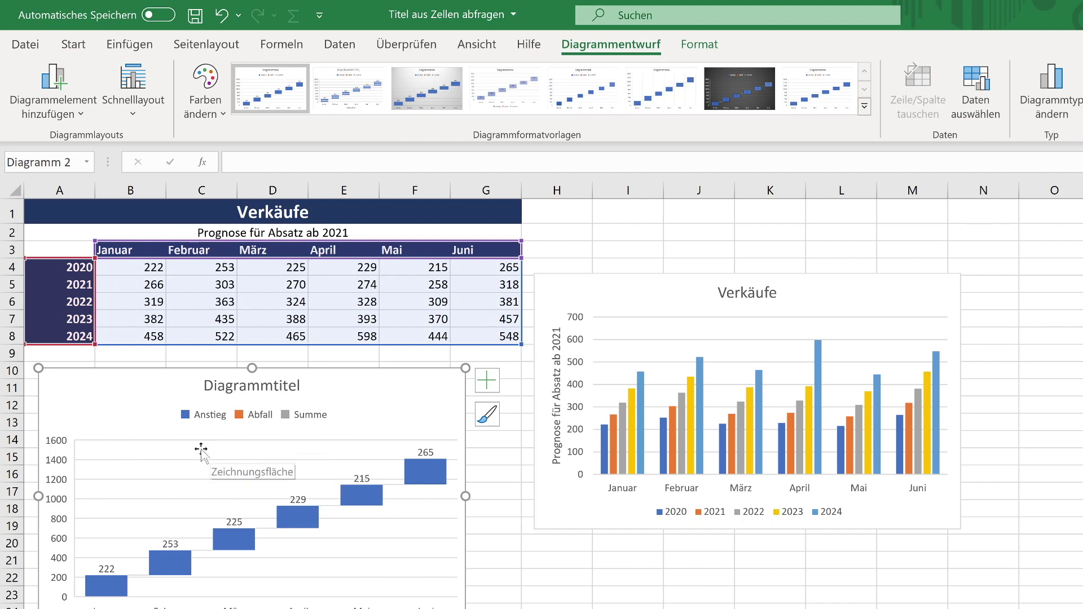
{"action": "left_click", "coordinate": [257, 389]}
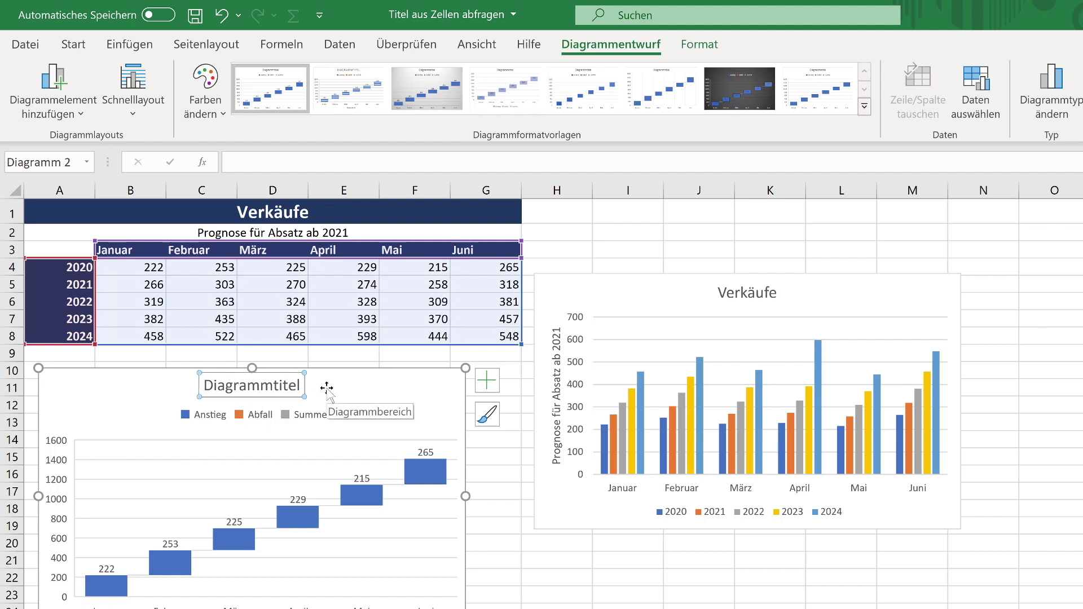
{"action": "type", "text": "="}
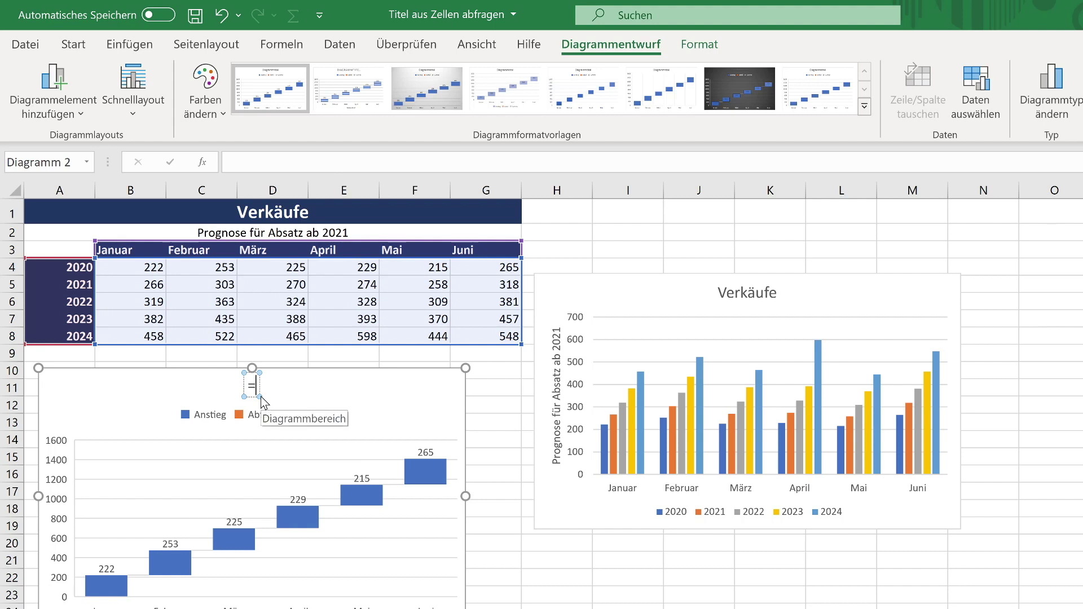
{"action": "key", "text": "ctrl+z"}
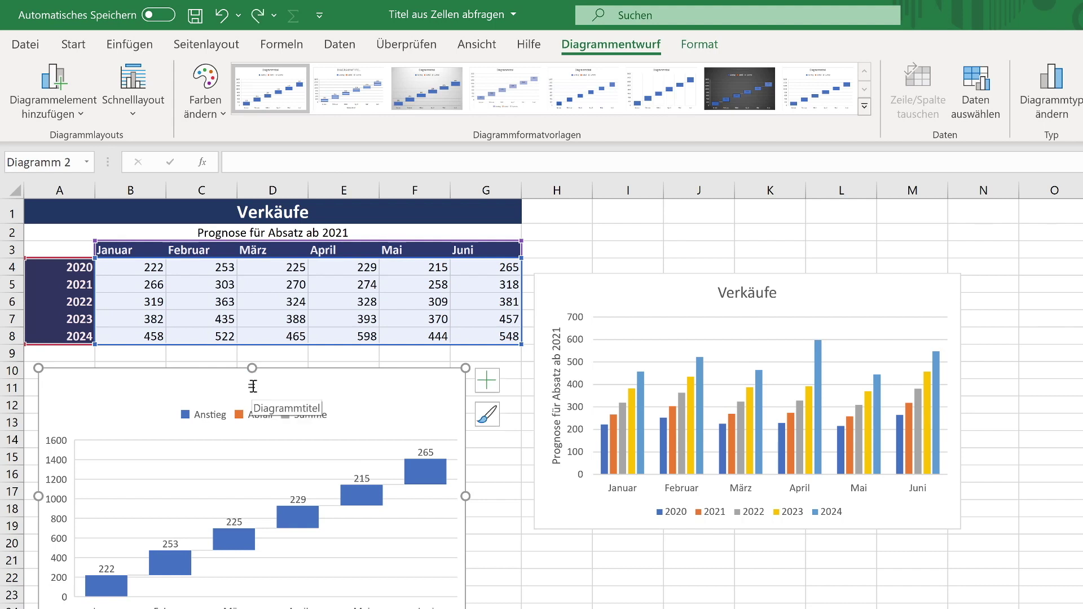
{"action": "key", "text": "ctrl+y"}
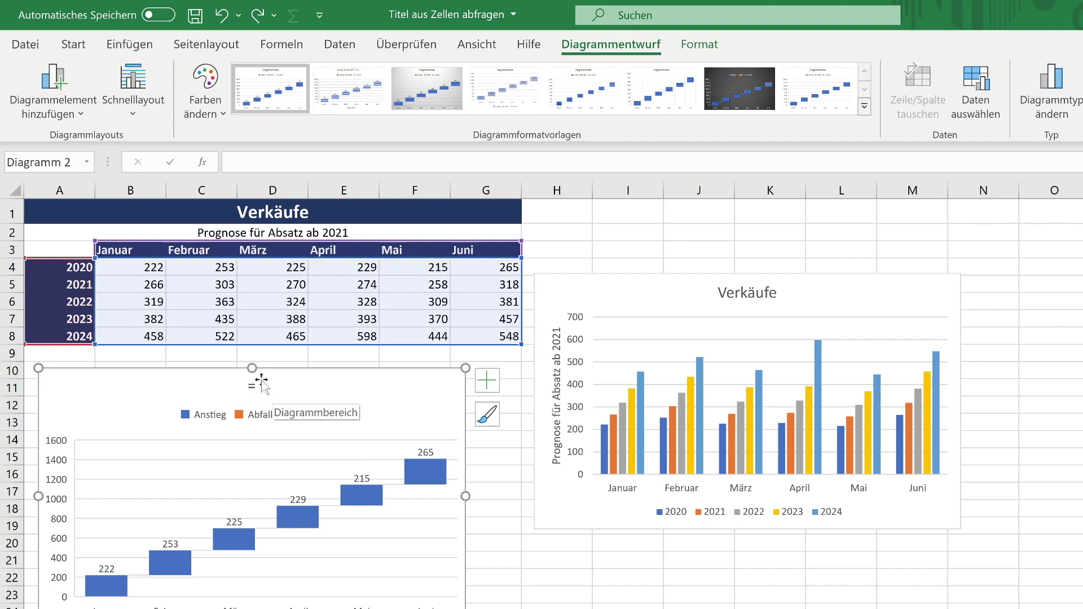
{"action": "left_click", "coordinate": [129, 45]}
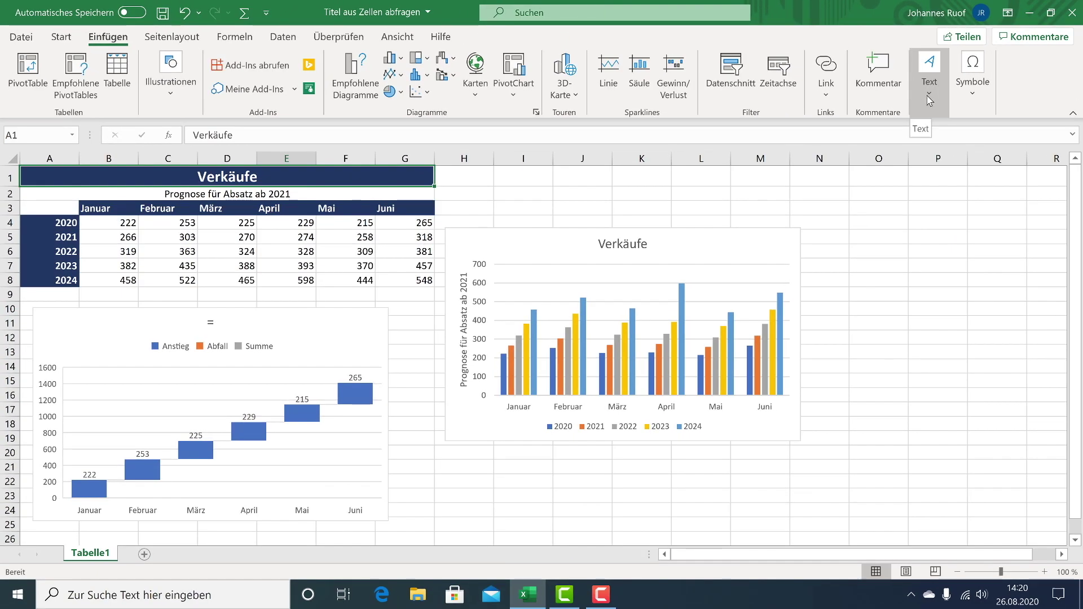
Draw a text box across the waterfall chart's title area.
{"action": "left_click", "coordinate": [931, 93]}
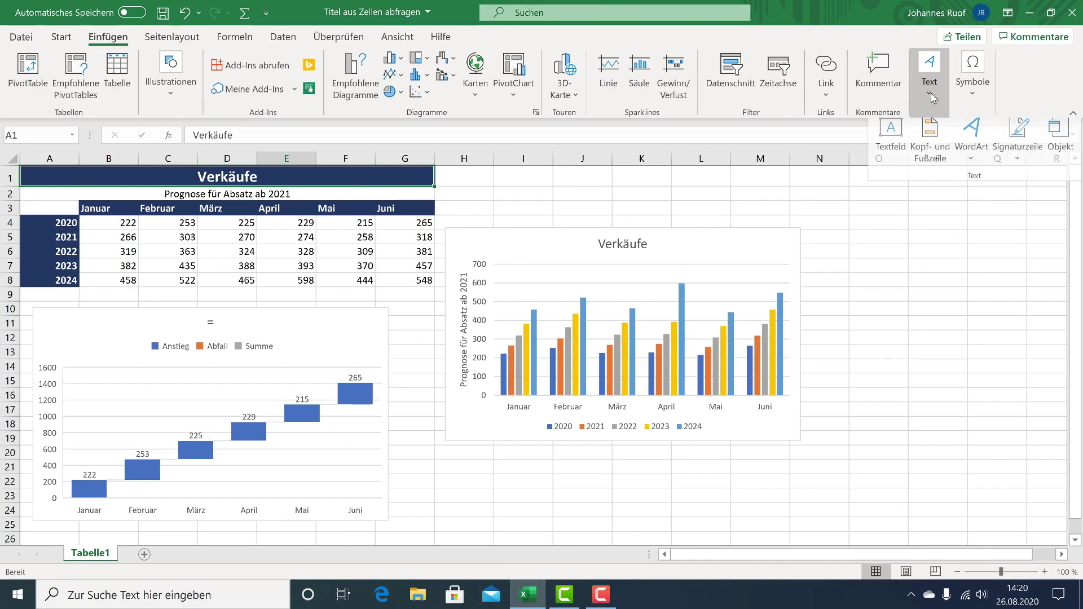
{"action": "left_click", "coordinate": [893, 142]}
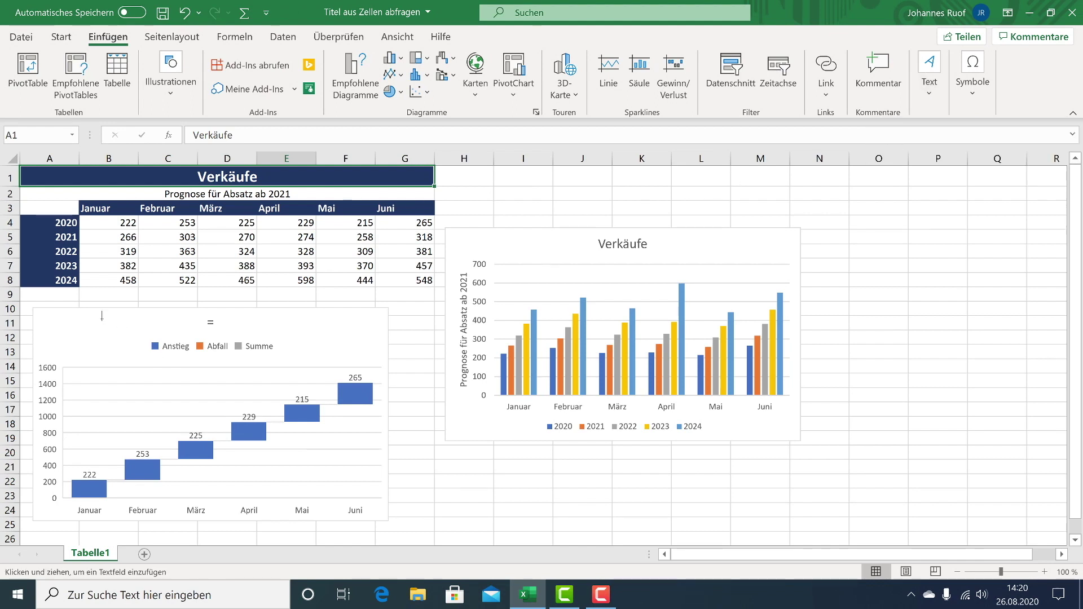
{"action": "left_click_drag", "start_coordinate": [93, 311], "coordinate": [337, 338]}
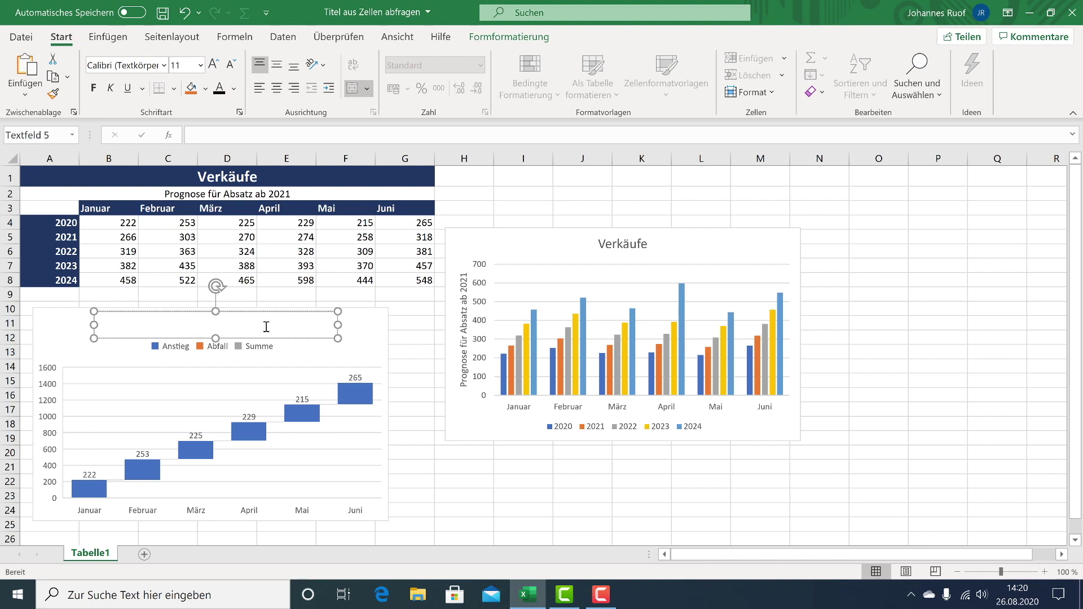
{"action": "left_click", "coordinate": [319, 338]}
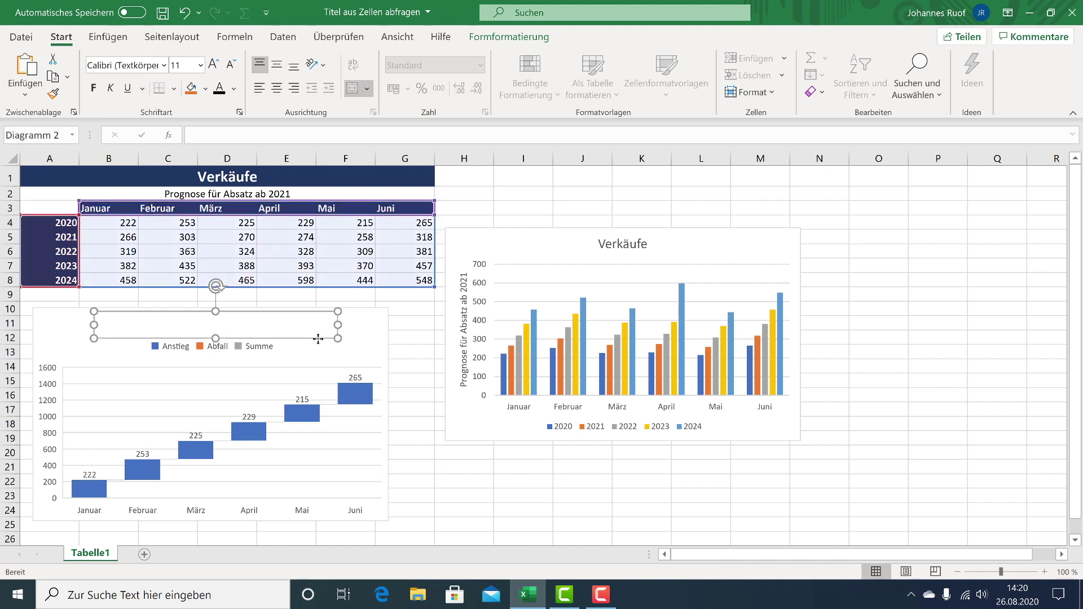
{"action": "left_click", "coordinate": [318, 339]}
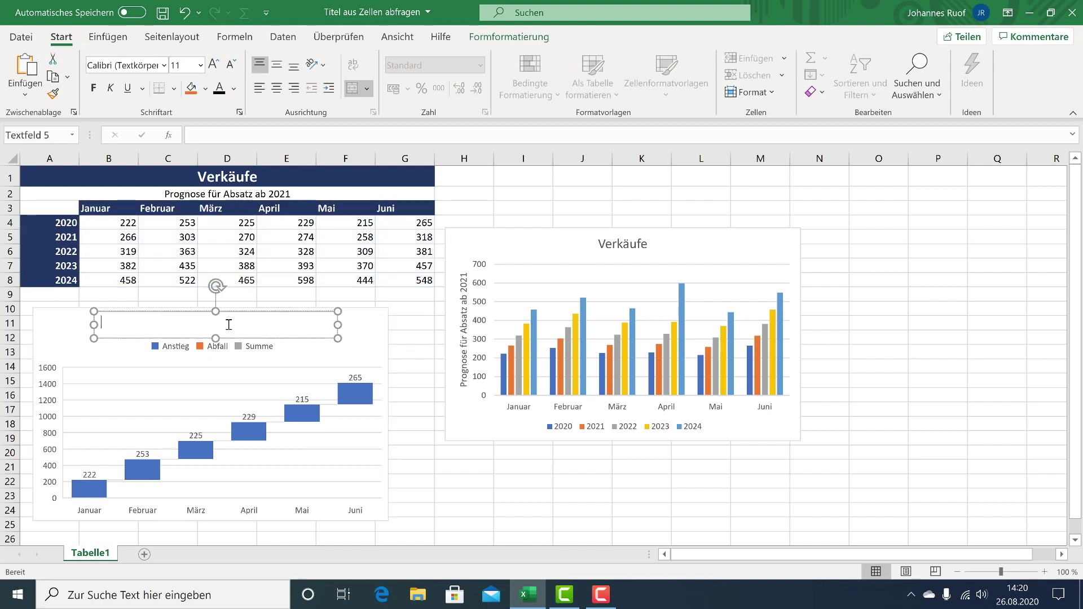
Link the text box's content to cell A1 with the formula =$A$1.
{"action": "left_click", "coordinate": [217, 132]}
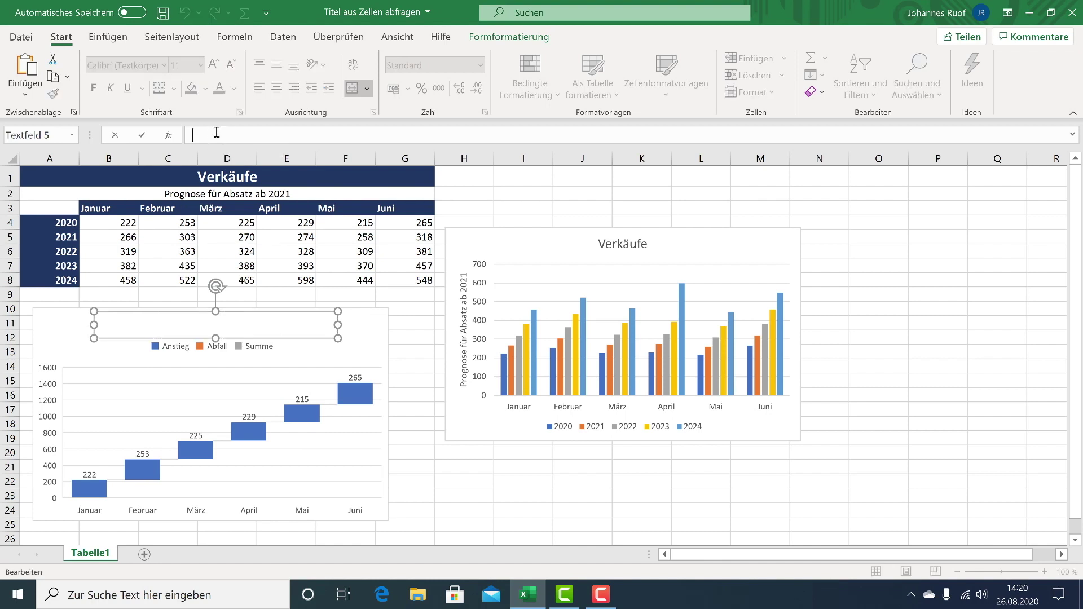
{"action": "type", "text": "="}
{"action": "left_click", "coordinate": [239, 179]}
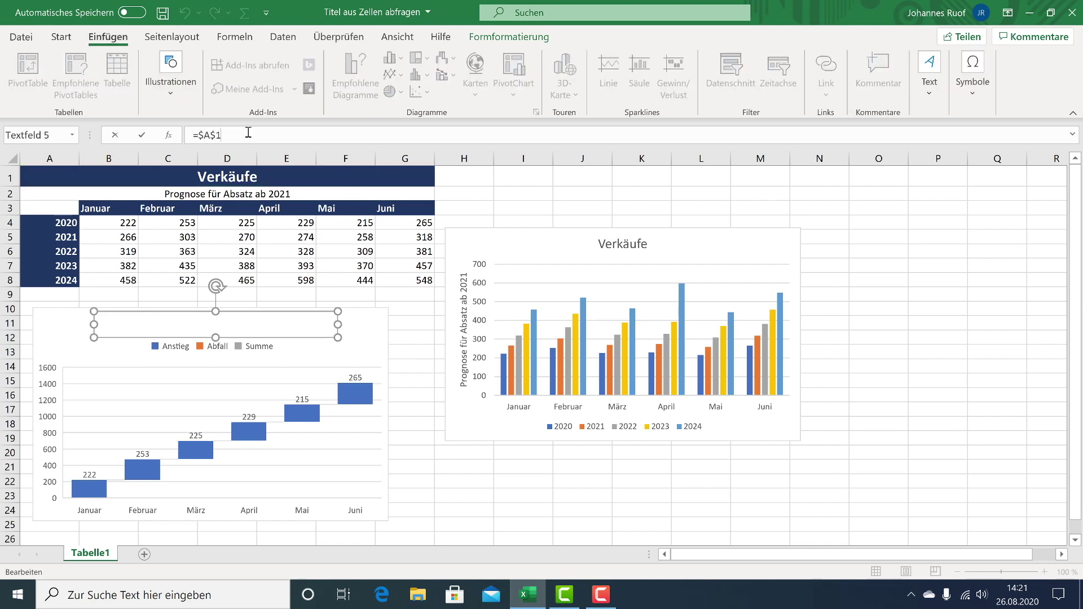
{"action": "key", "text": "Return"}
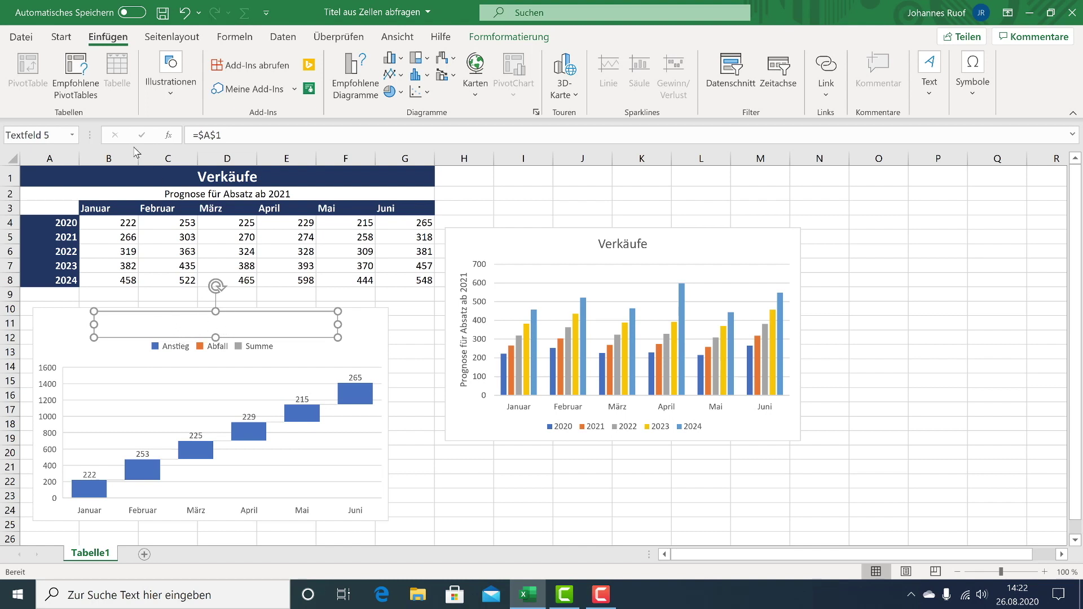
Make the text box text black and narrow the box to fit 'Verkäufe'.
{"action": "left_click", "coordinate": [62, 37]}
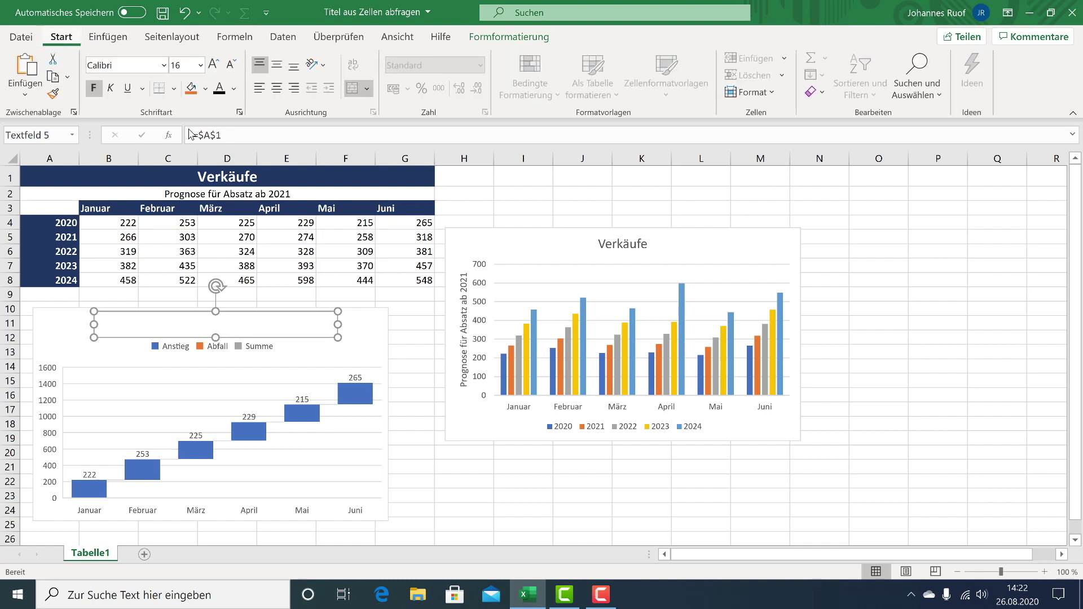
{"action": "left_click", "coordinate": [220, 94]}
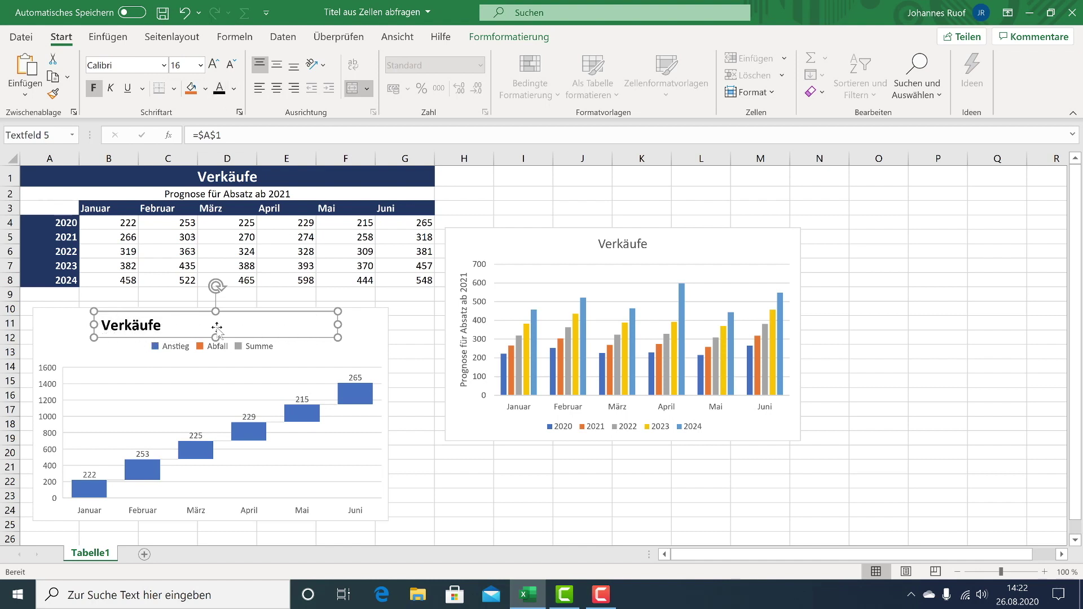
{"action": "mouse_move", "coordinate": [338, 324]}
{"action": "left_mouse_down"}
{"action": "mouse_move", "coordinate": [163, 325]}
{"action": "mouse_move", "coordinate": [216, 325]}
{"action": "left_mouse_up"}
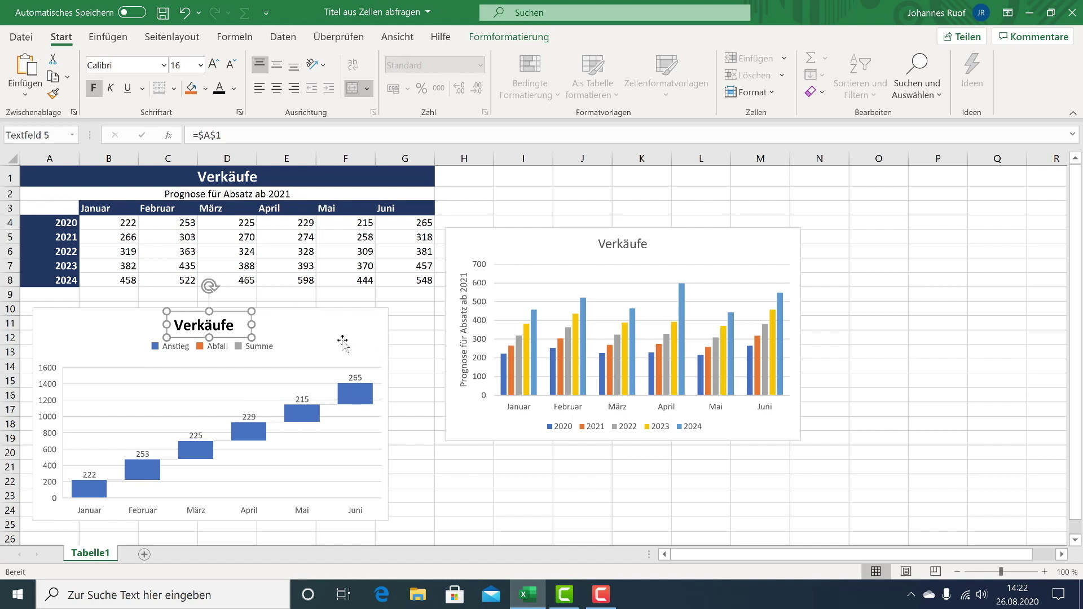
{"action": "left_click", "coordinate": [310, 328]}
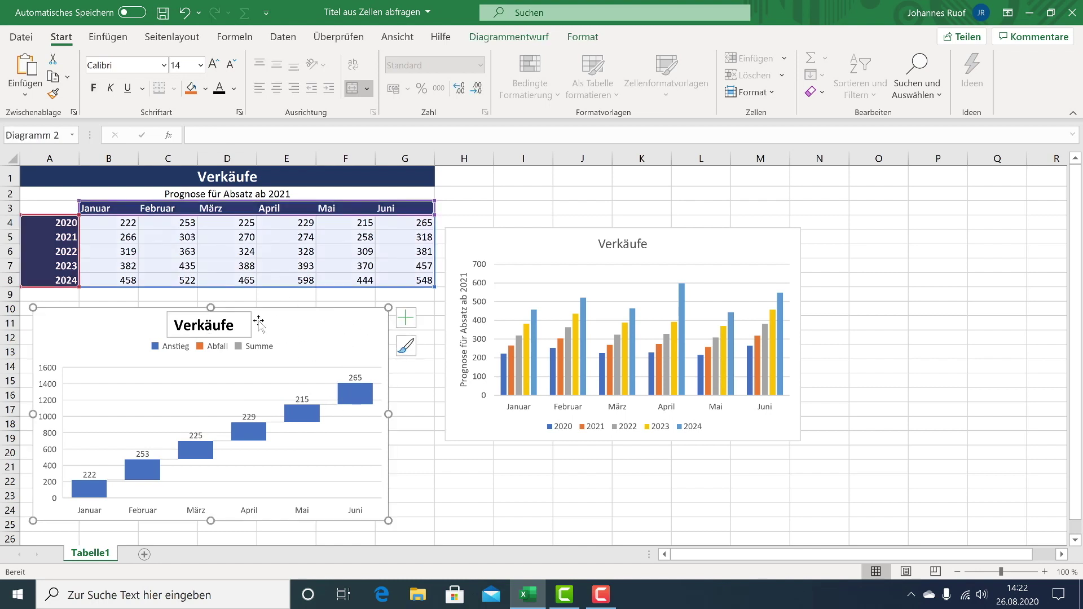
Change the A1 heading from 'Verkäufe' to 'Verkaufsprognosen'.
{"action": "left_click", "coordinate": [640, 251]}
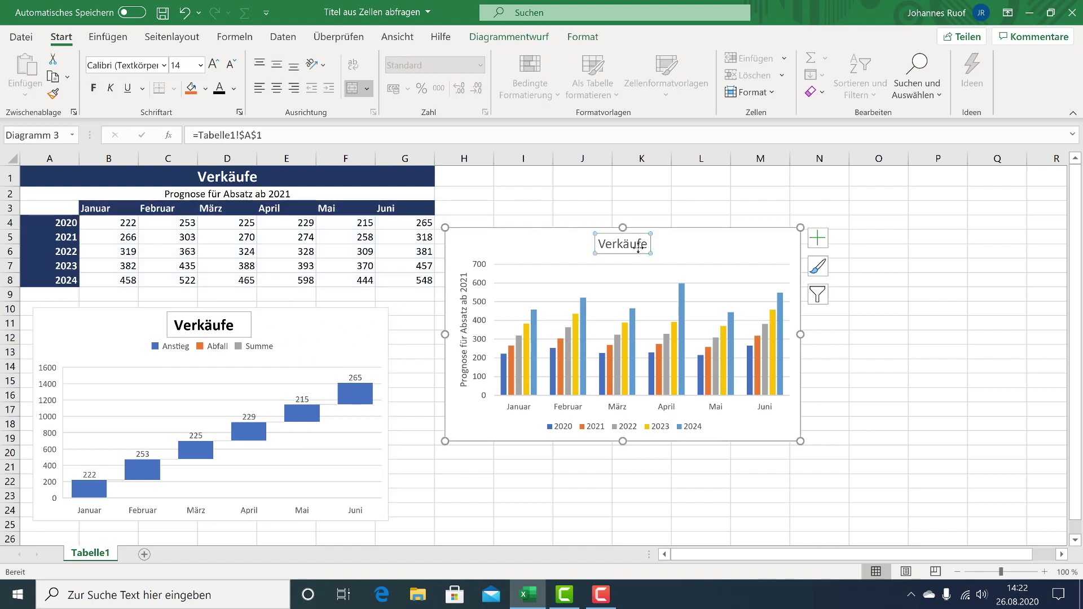
{"action": "left_click", "coordinate": [233, 179]}
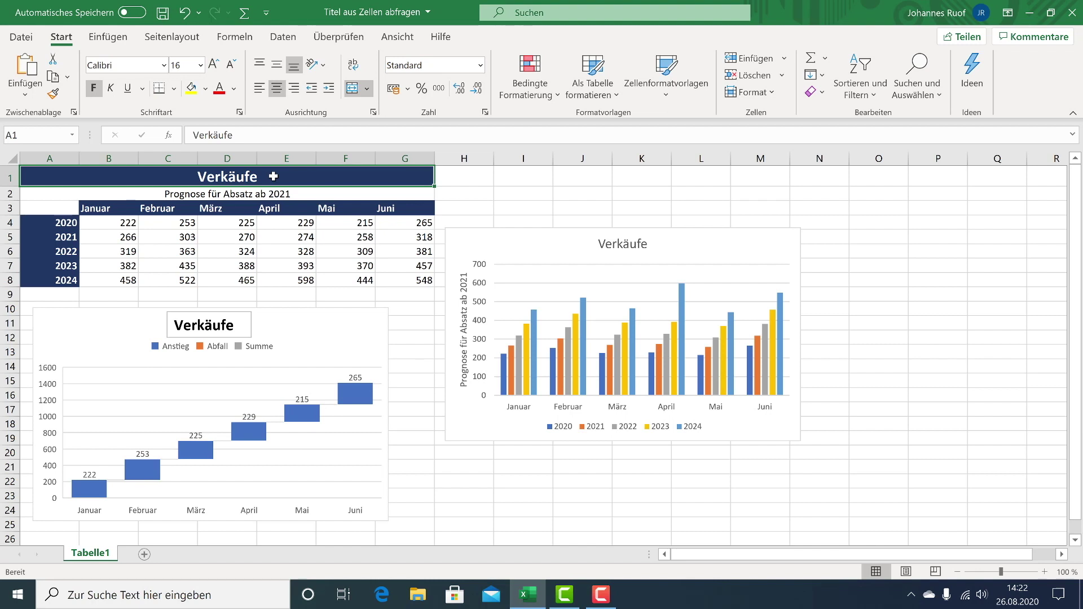
{"action": "double_click", "coordinate": [260, 177]}
{"action": "left_click_drag", "start_coordinate": [266, 175], "coordinate": [228, 178]}
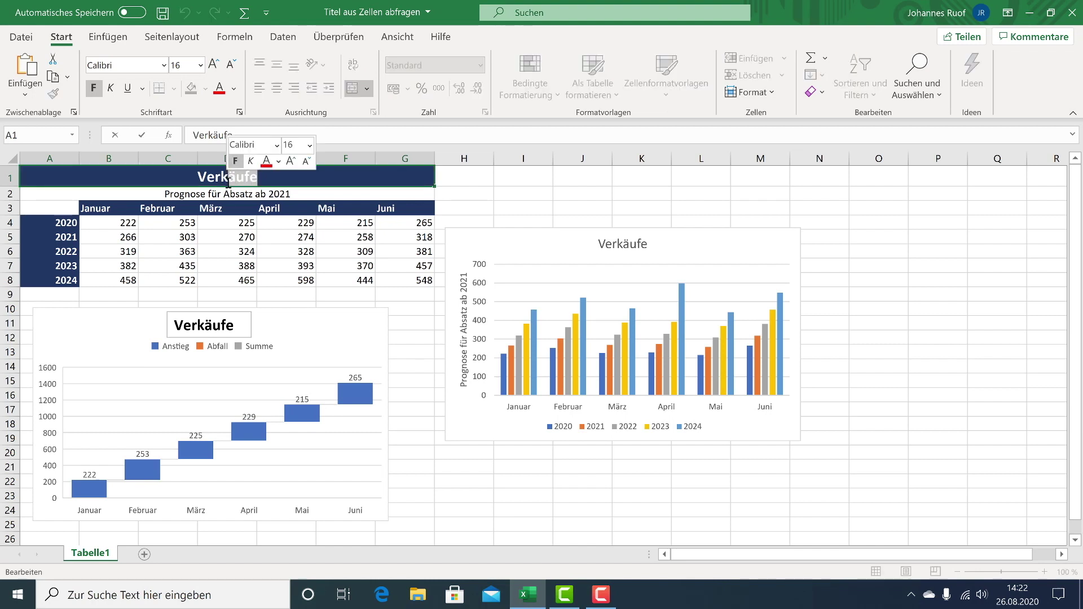
{"action": "type", "text": "aufsprognosen"}
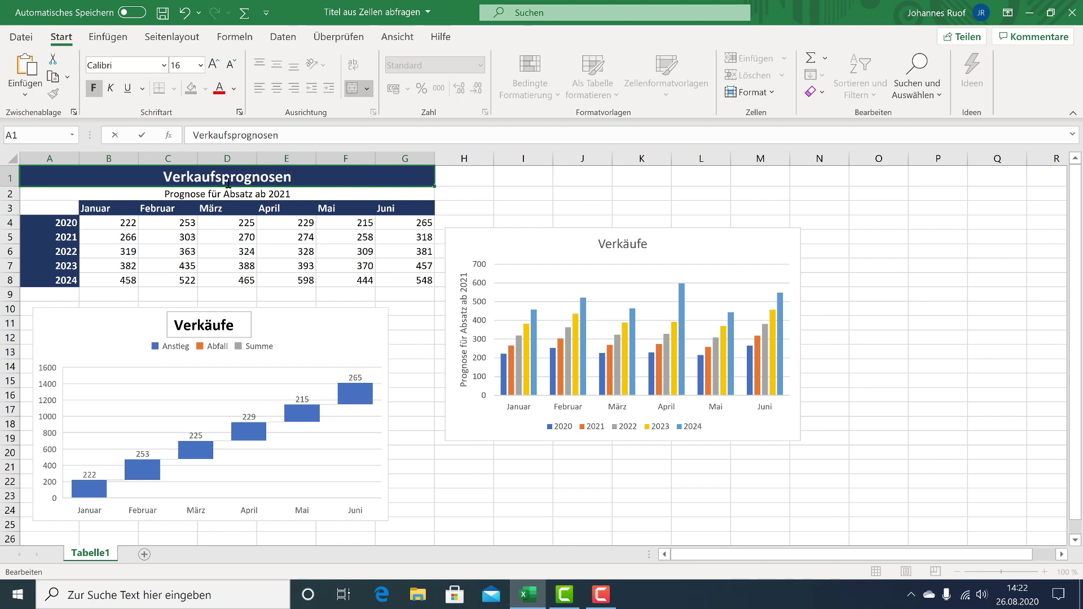
{"action": "key", "text": "Return"}
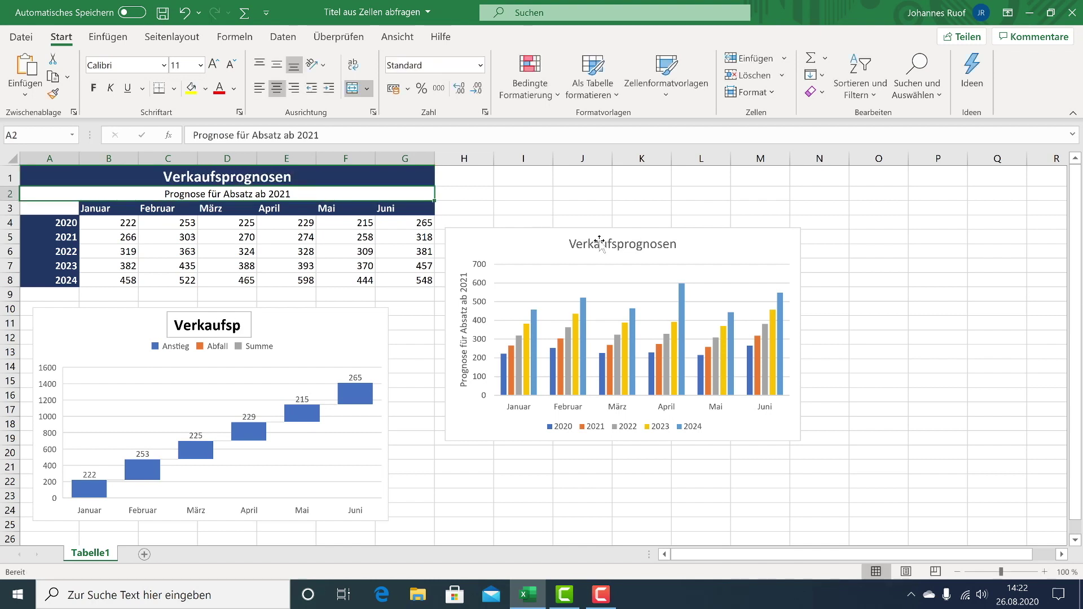
{"action": "left_click", "coordinate": [230, 330]}
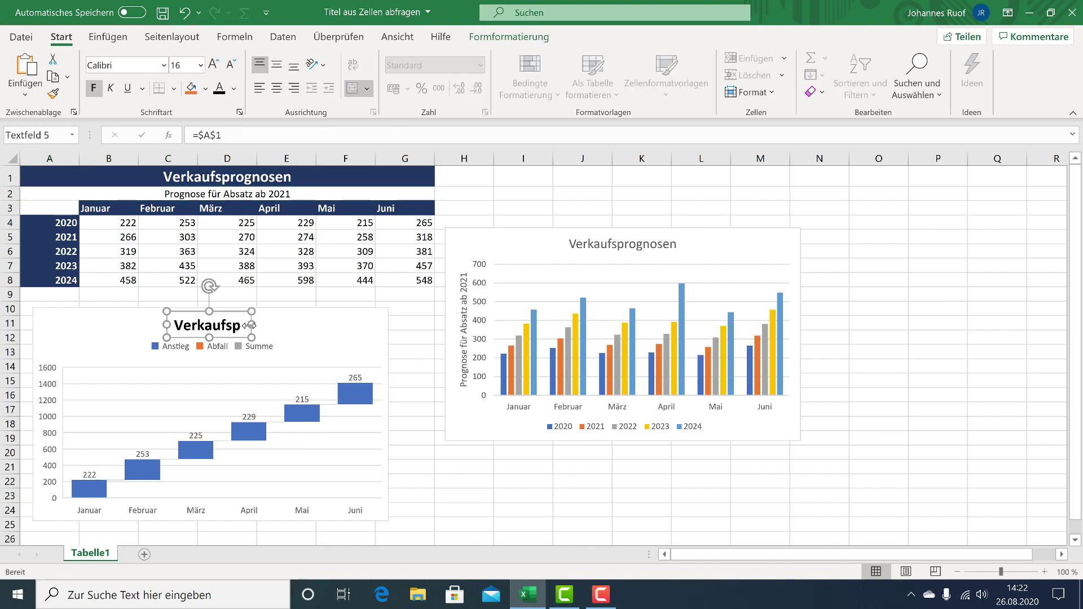
Widen the waterfall text box to show 'Verkaufsprognosen' and verify the column chart's title link.
{"action": "mouse_move", "coordinate": [287, 326]}
{"action": "left_mouse_down"}
{"action": "mouse_move", "coordinate": [309, 325]}
{"action": "mouse_move", "coordinate": [249, 328]}
{"action": "left_mouse_up"}
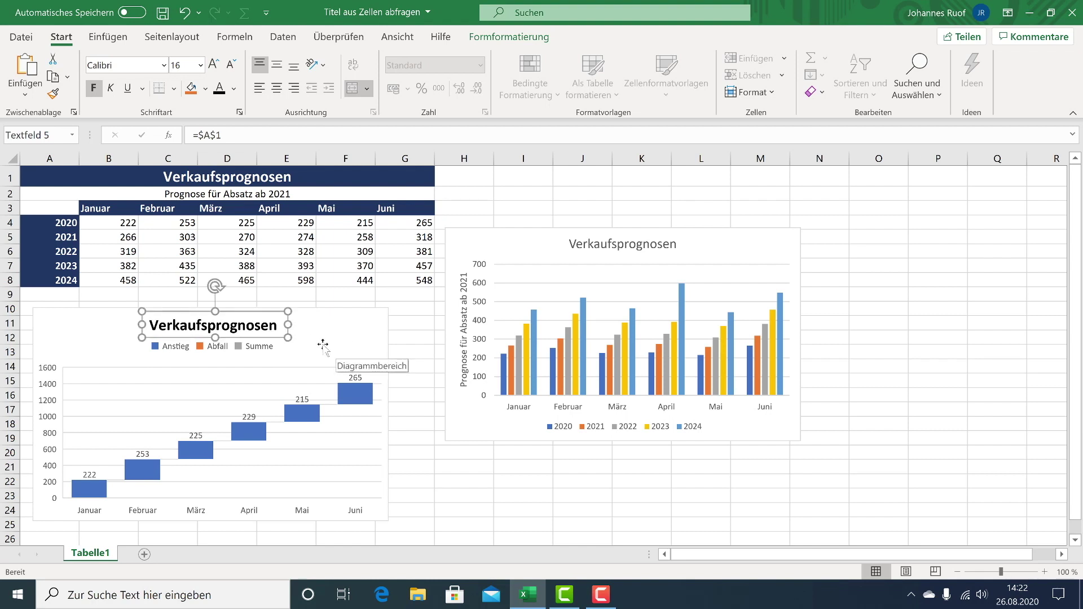
{"action": "left_click", "coordinate": [619, 244]}
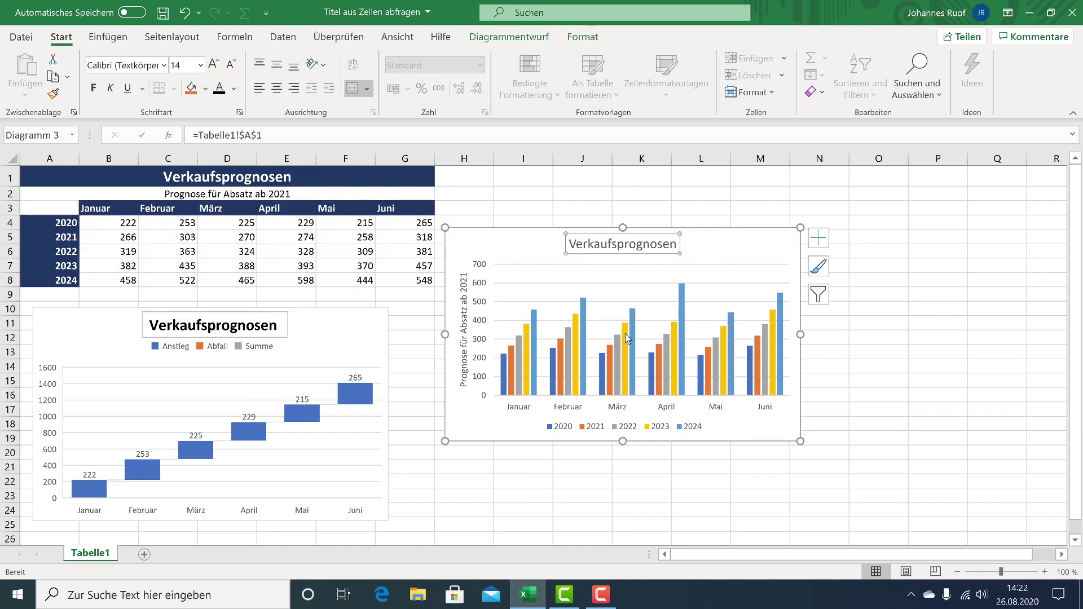